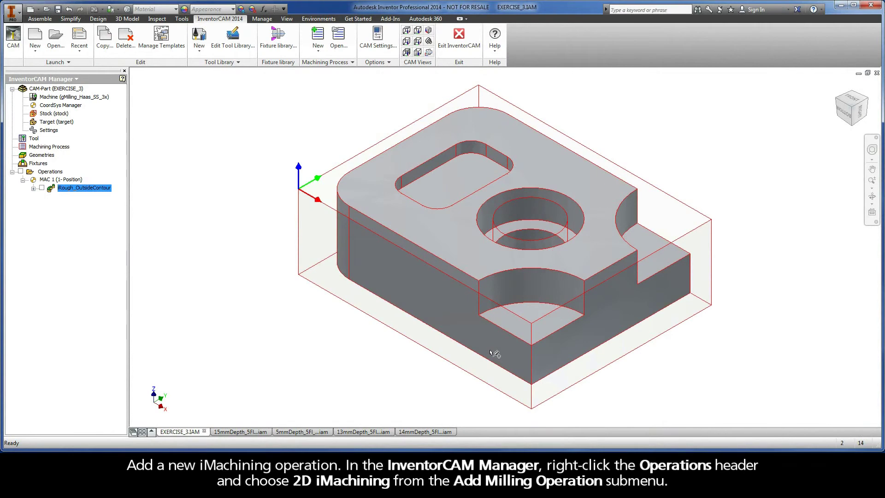
Step: Add a new 2D iMachining milling operation from the Operations node, keeping iRough technology
{"action": "right_click", "coordinate": [50, 173]}
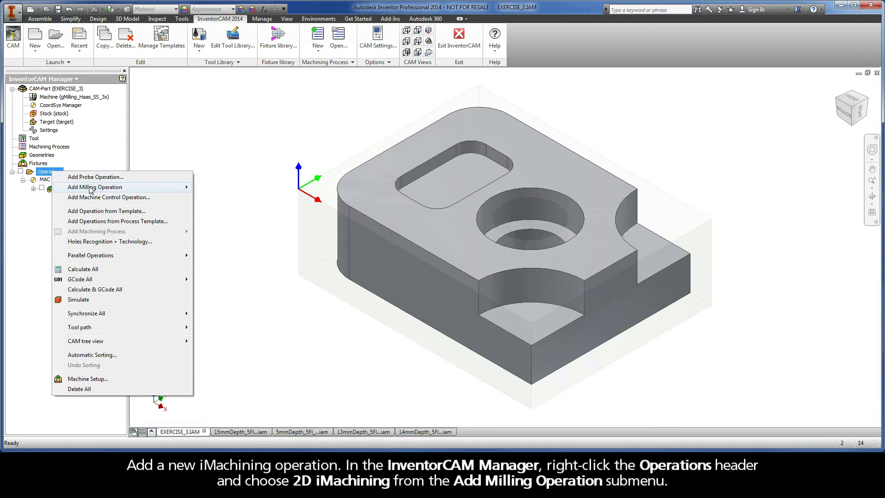
{"action": "mouse_move", "coordinate": [153, 190]}
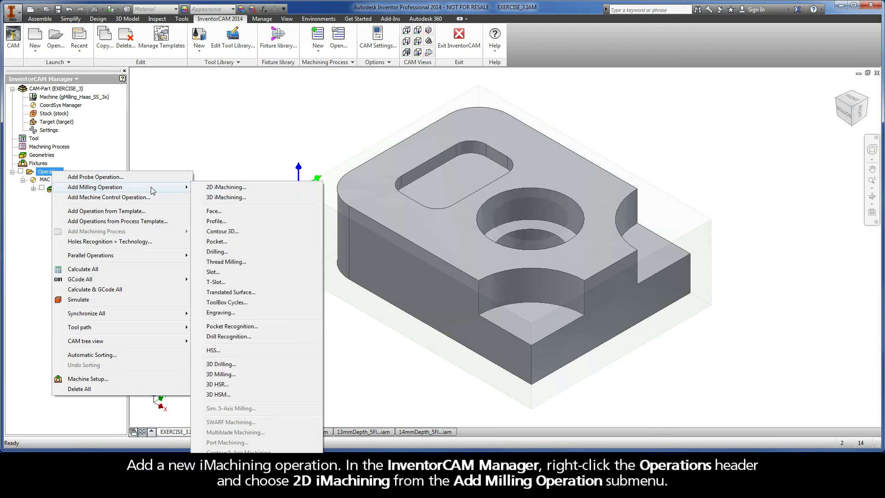
{"action": "left_click", "coordinate": [245, 190]}
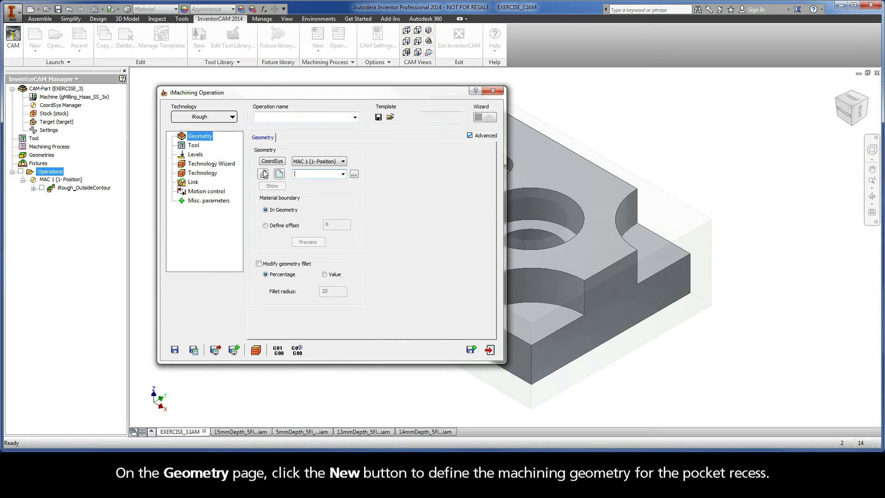
Step: Define the closed chain from the pocket's top edge as new geometry contour1
{"action": "left_click", "coordinate": [279, 175]}
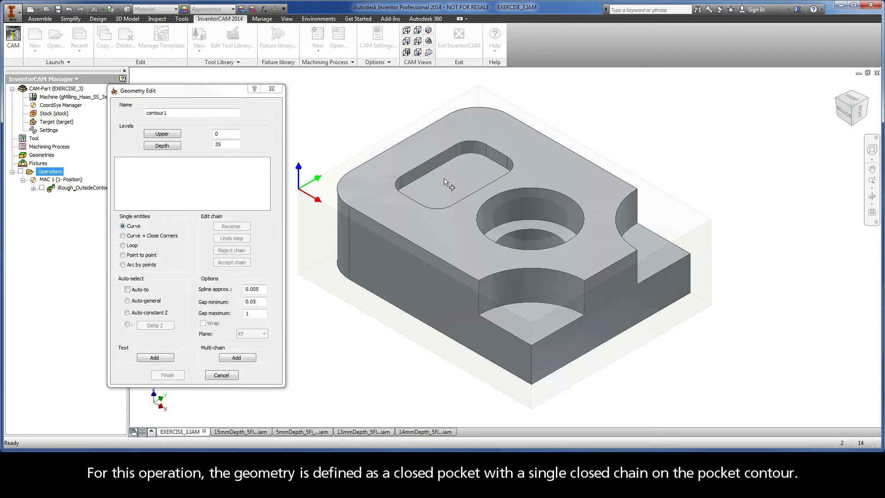
{"action": "left_click", "coordinate": [446, 154]}
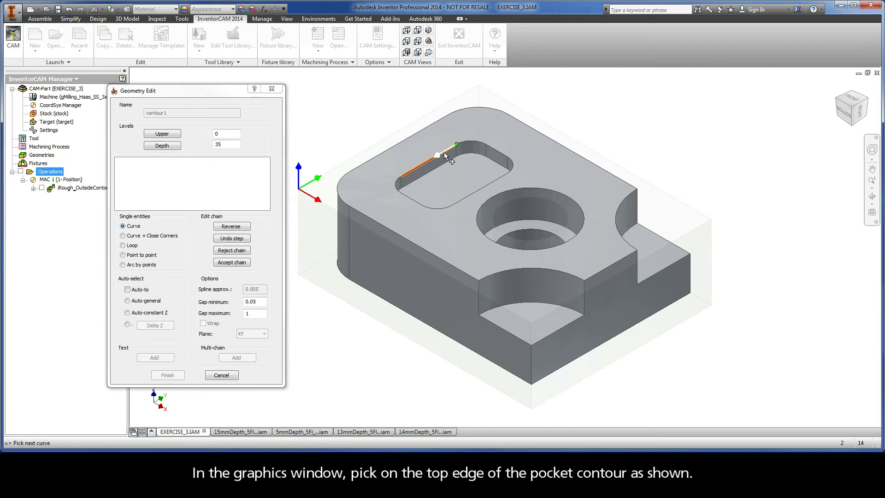
{"action": "left_click", "coordinate": [128, 313]}
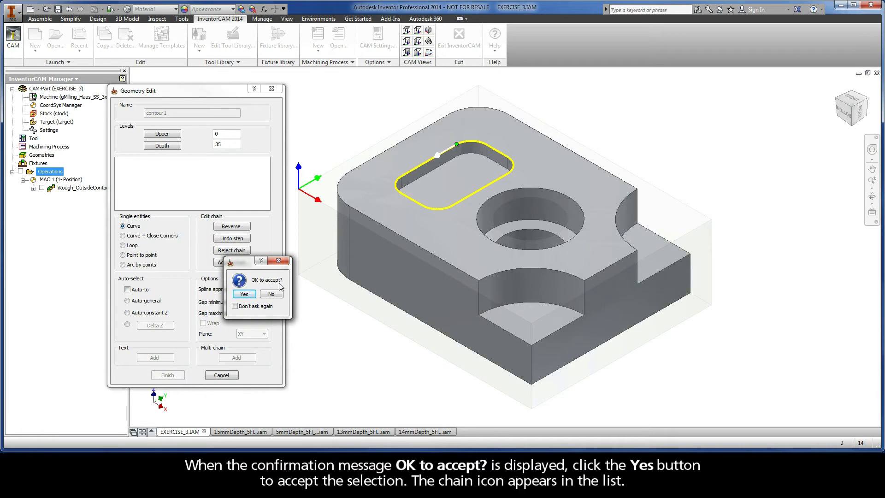
{"action": "left_click", "coordinate": [244, 294]}
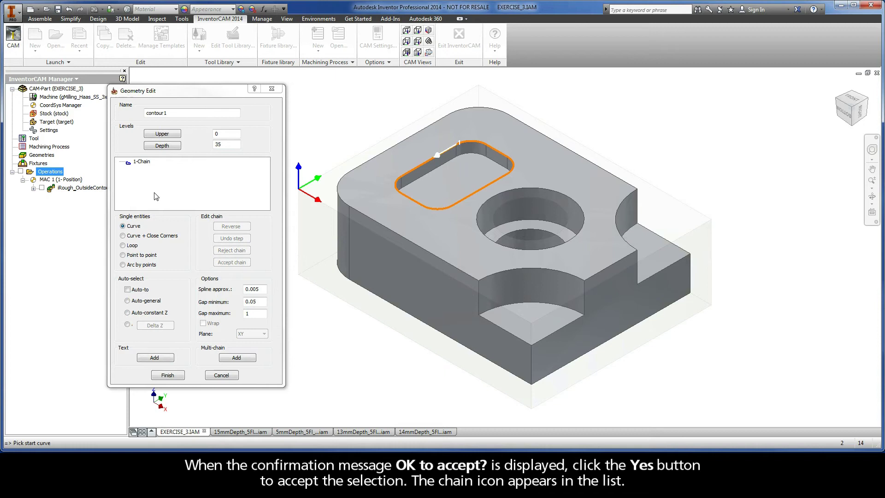
{"action": "left_click", "coordinate": [146, 163]}
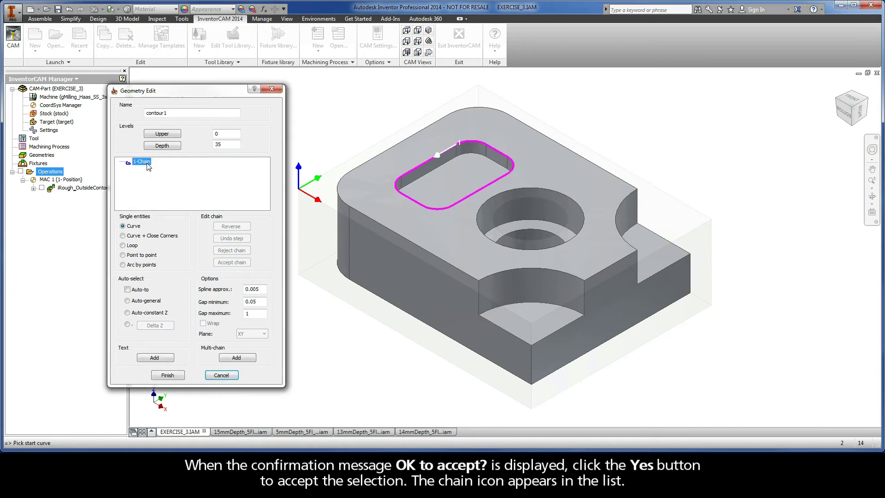
{"action": "left_click", "coordinate": [168, 375]}
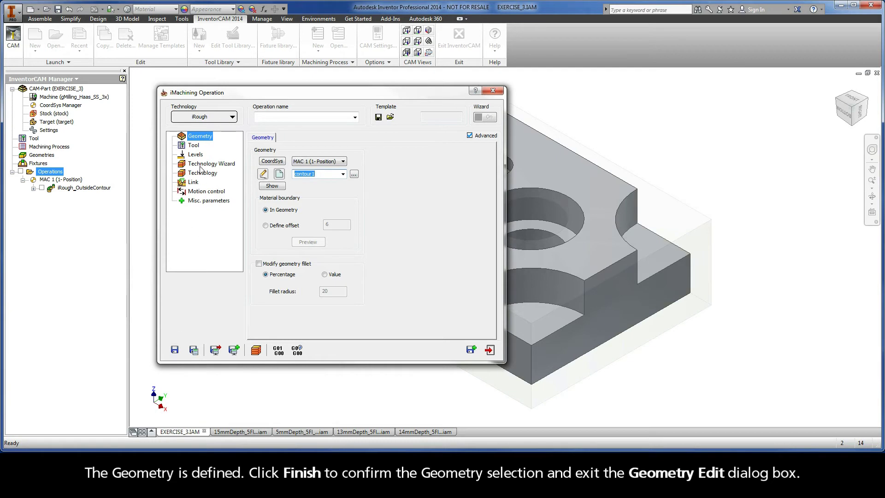
Step: Assign tool 1, the 12 mm end mill with 24 mm cutting length, from the Part Tool Table
{"action": "left_click", "coordinate": [198, 146]}
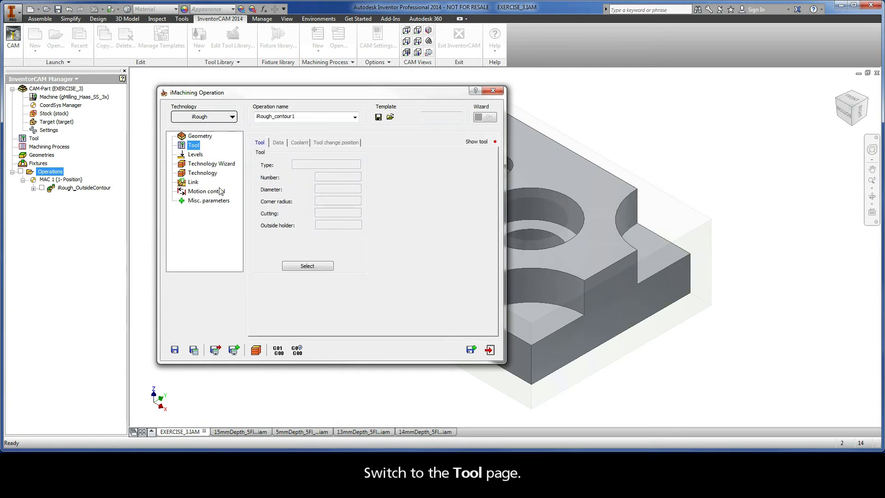
{"action": "left_click", "coordinate": [303, 267]}
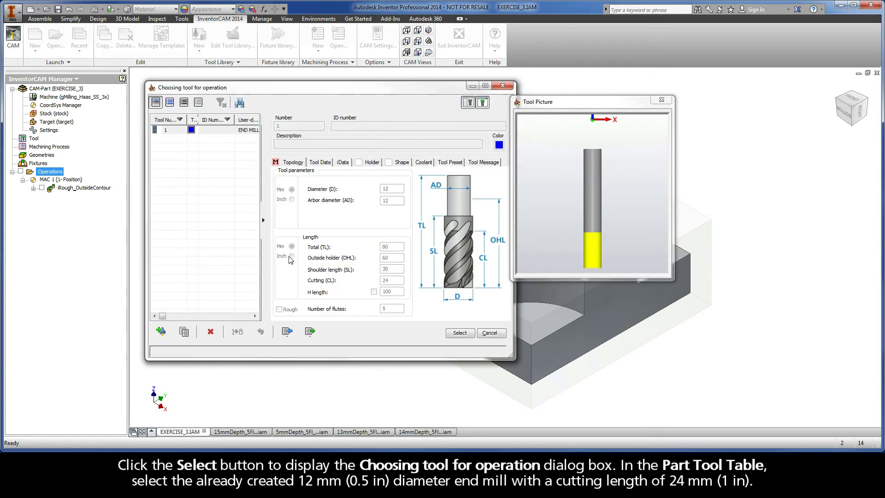
{"action": "left_click", "coordinate": [181, 130]}
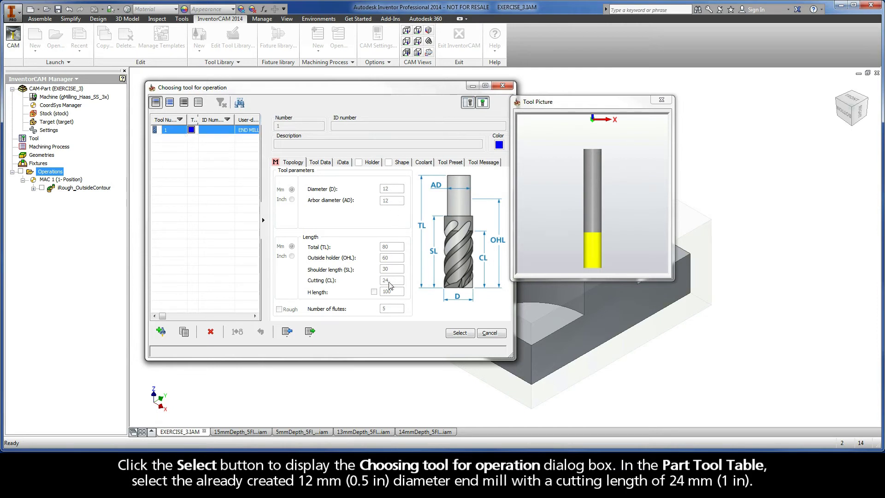
{"action": "left_click", "coordinate": [462, 338]}
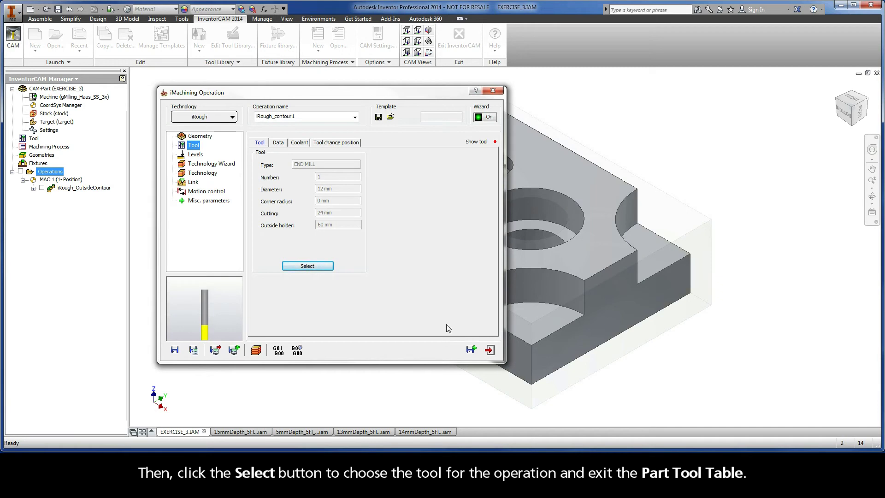
Step: Set the upper machining level to 0 from the part's top face
{"action": "left_click", "coordinate": [203, 155]}
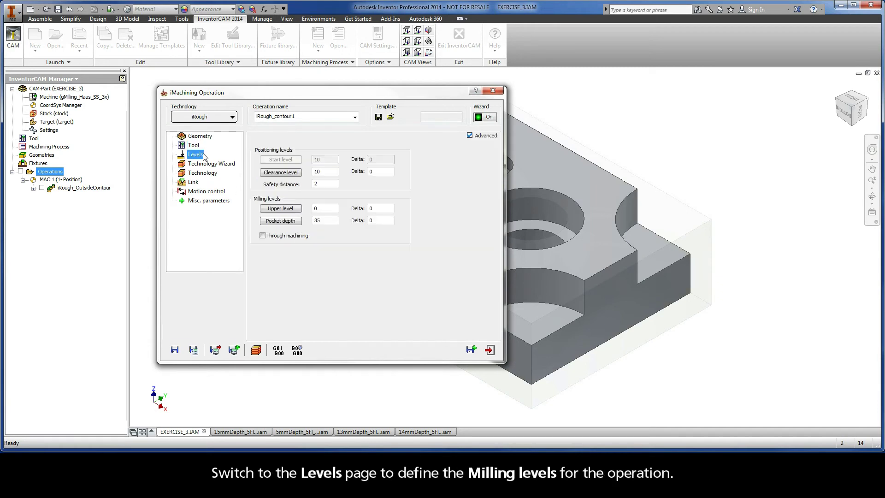
{"action": "left_click", "coordinate": [281, 209]}
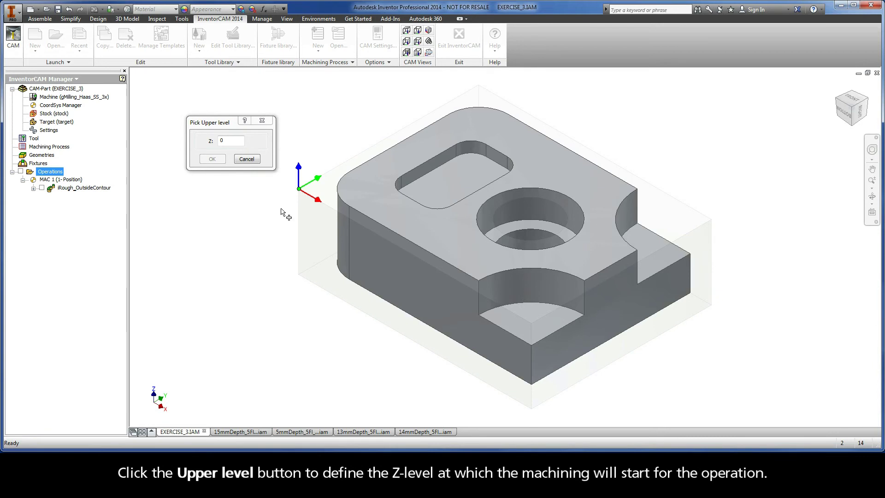
{"action": "right_click", "coordinate": [366, 191]}
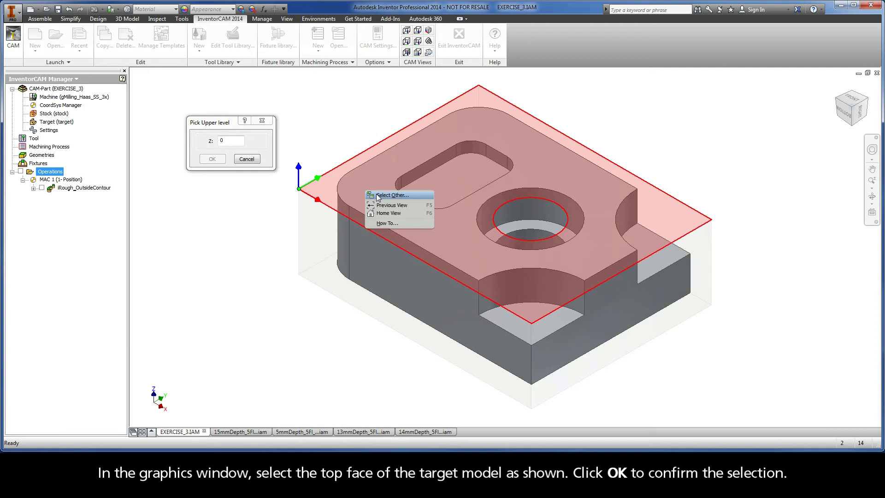
{"action": "left_click", "coordinate": [377, 195]}
{"action": "left_click", "coordinate": [378, 198]}
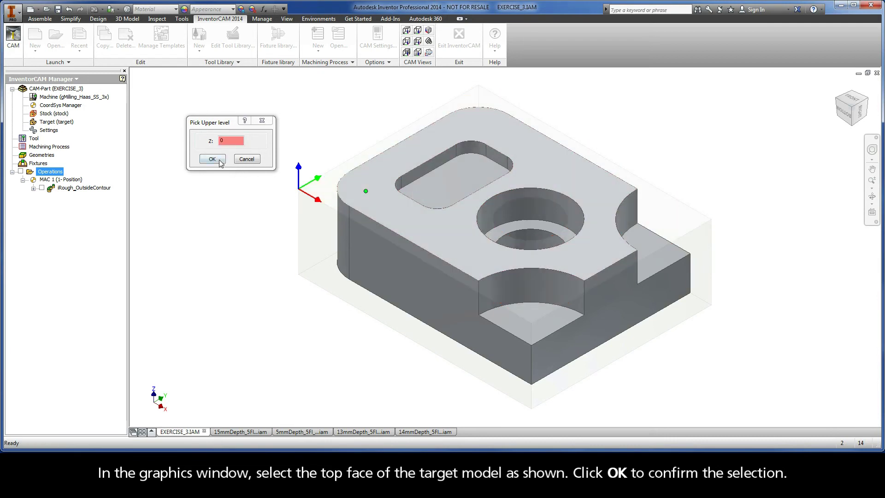
{"action": "left_click", "coordinate": [212, 159]}
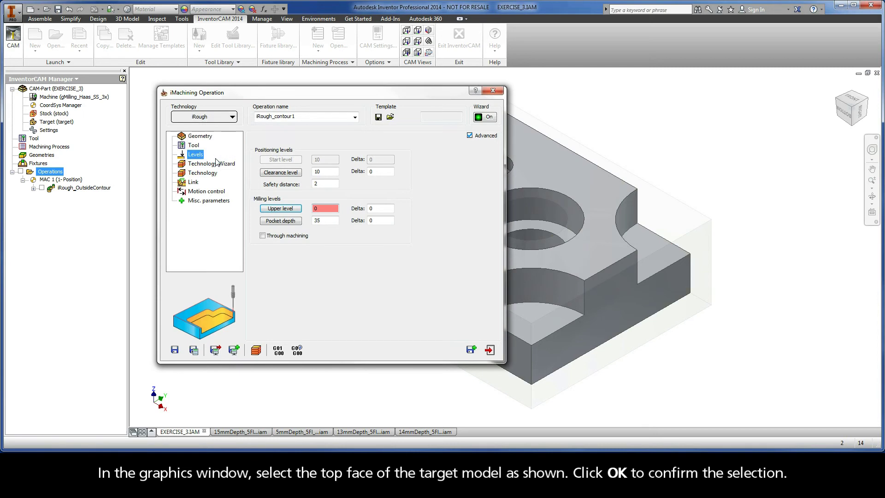
Step: Set the lower level to -5 from the pocket's bottom face
{"action": "left_click", "coordinate": [281, 221]}
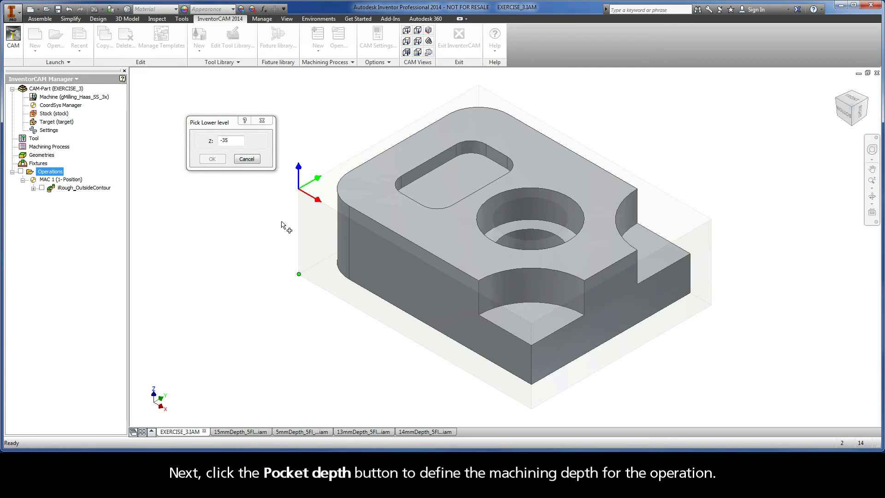
{"action": "left_click", "coordinate": [453, 183]}
{"action": "left_click", "coordinate": [453, 183]}
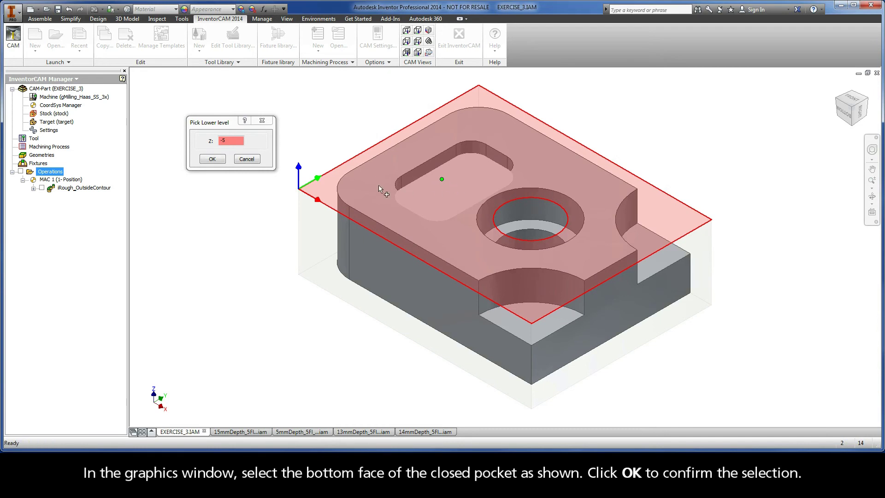
{"action": "left_click", "coordinate": [212, 160]}
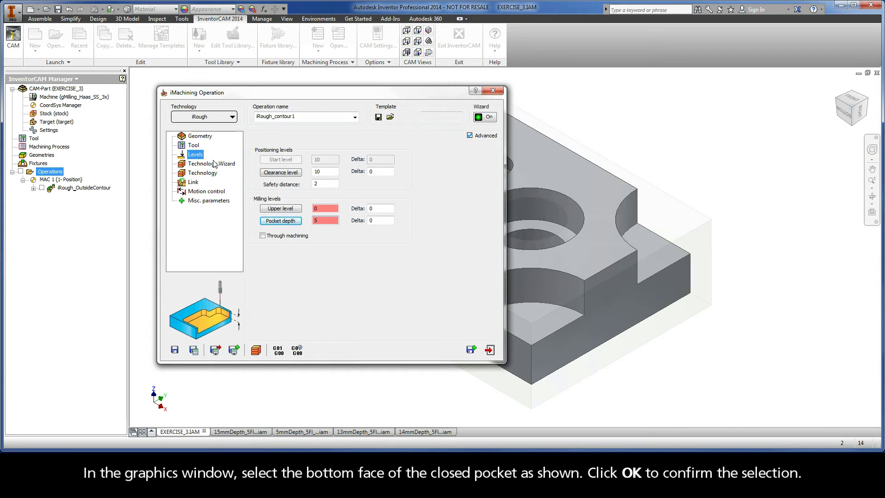
Step: Open the Technology Wizard showing one 5 mm step down at ACP 0.7, machining level 5
{"action": "left_click", "coordinate": [214, 165]}
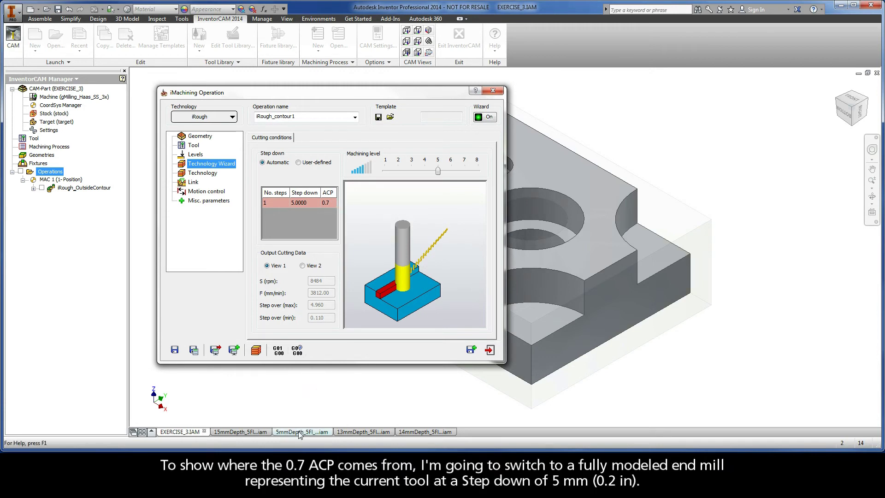
{"action": "mouse_move", "coordinate": [300, 434]}
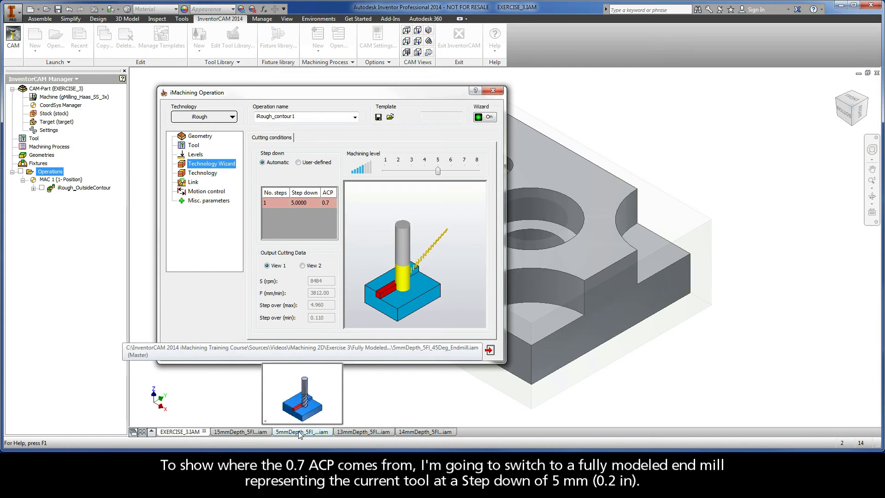
Step: In the 5mmDepth_5Fl_45Deg_Endmill assembly, show Tool-Slice:1 and hide Tool:1
{"action": "left_click", "coordinate": [299, 432]}
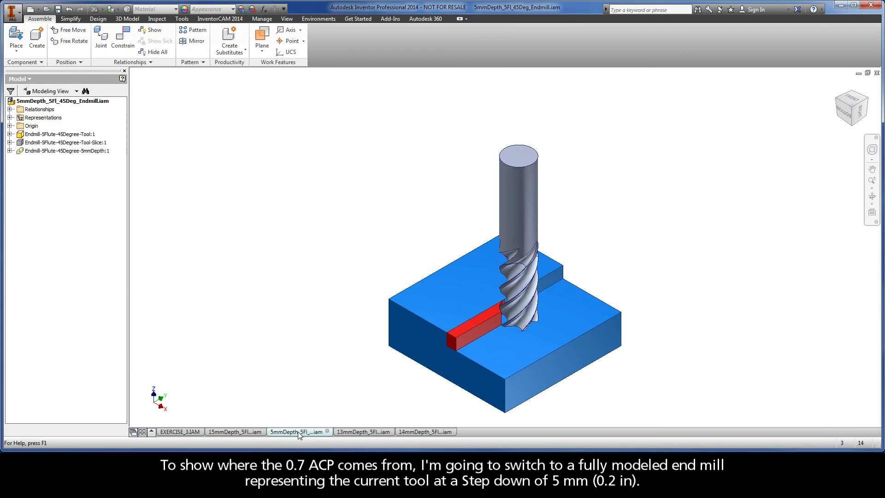
{"action": "right_click", "coordinate": [56, 145]}
{"action": "left_click", "coordinate": [65, 303]}
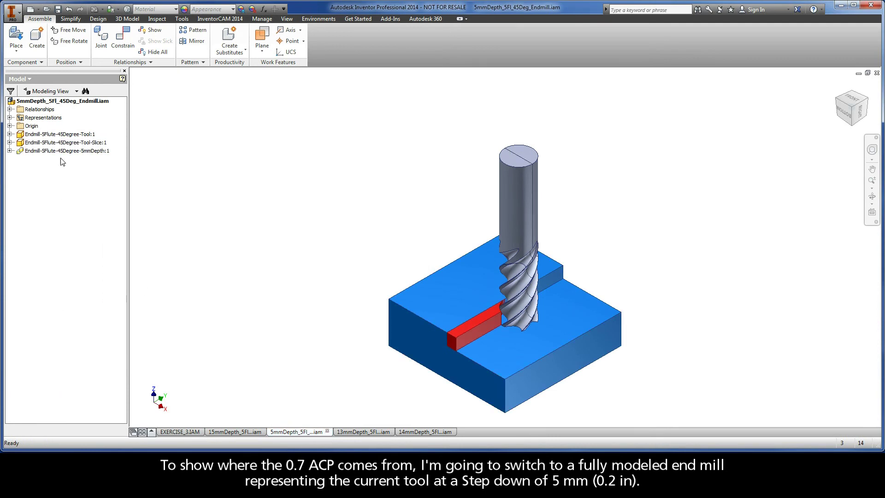
{"action": "right_click", "coordinate": [59, 134]}
{"action": "left_click", "coordinate": [67, 301]}
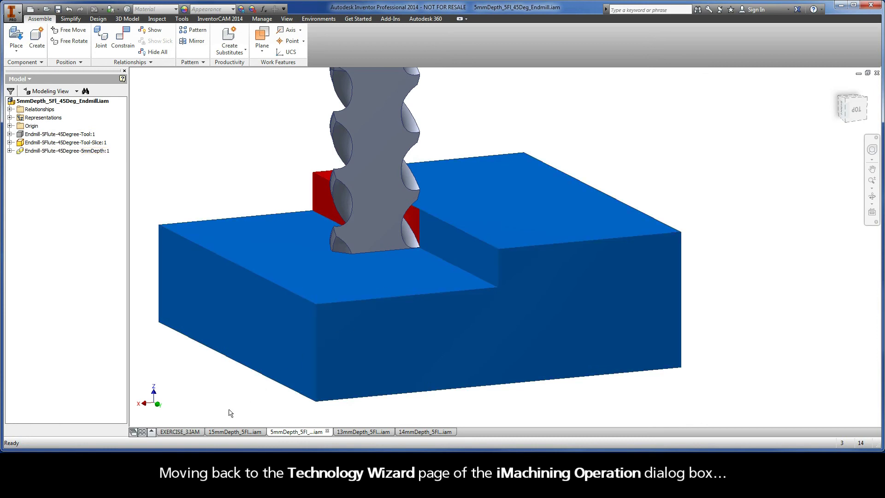
Step: Back in EXERCISE_3, lower the machining level slider from 5 to 1
{"action": "left_click", "coordinate": [179, 432]}
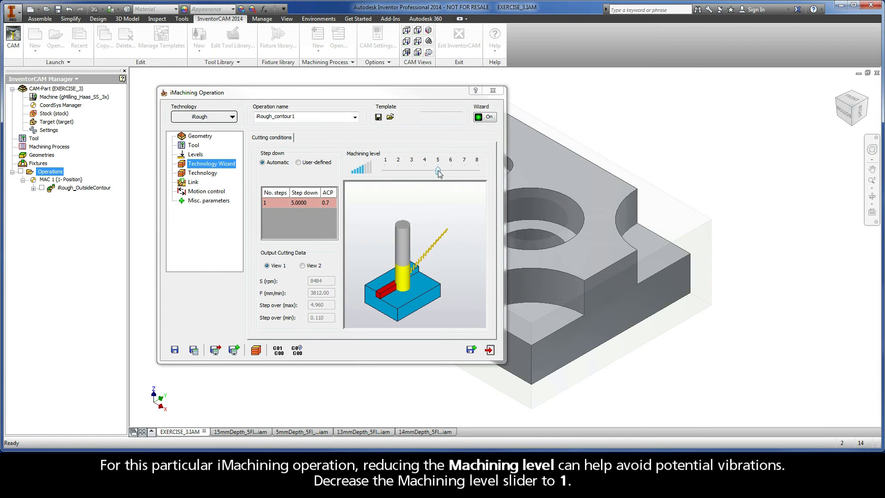
{"action": "left_click_drag", "start_coordinate": [438, 171], "coordinate": [386, 172]}
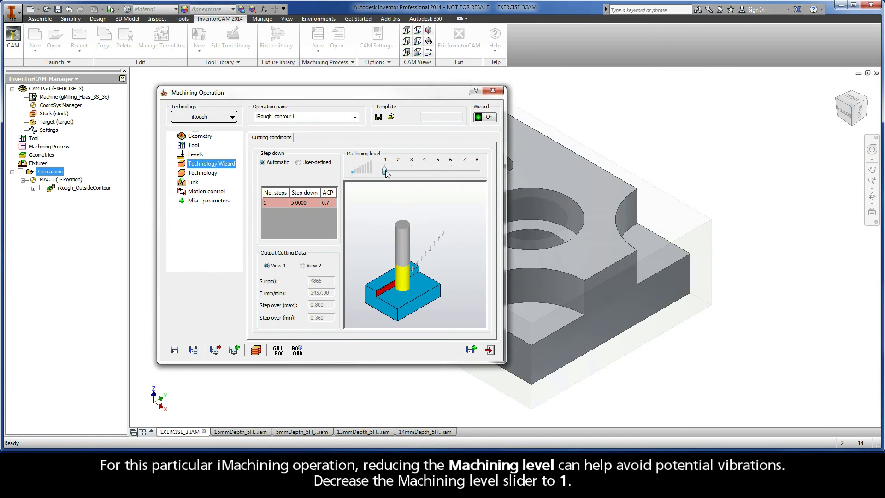
{"action": "left_click", "coordinate": [206, 175]}
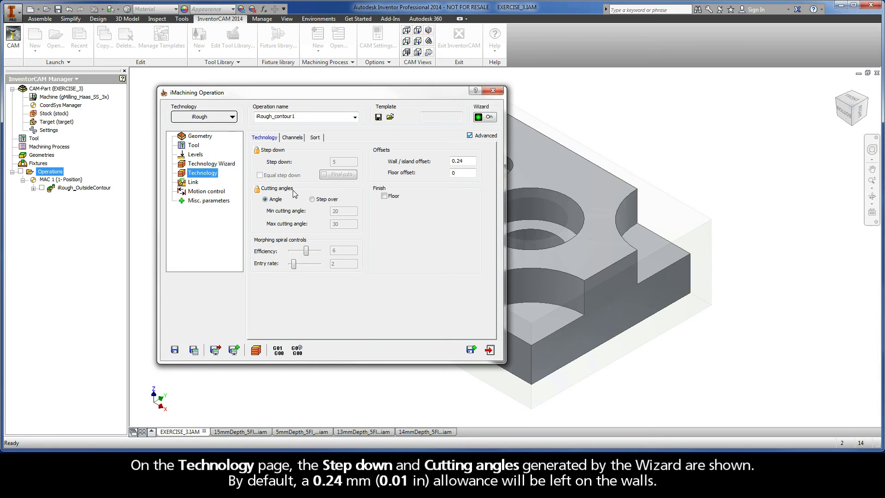
Step: Highlight the 0.24 wall / island offset value on the Technology page
{"action": "double_click", "coordinate": [464, 162]}
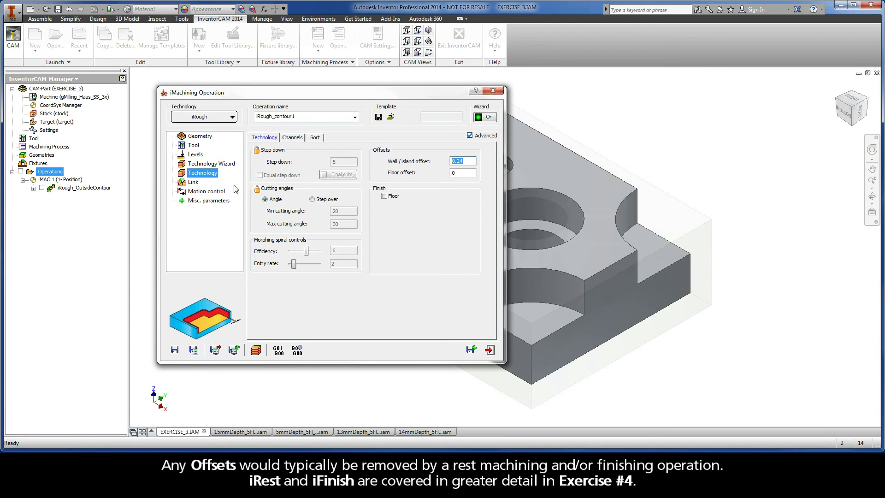
Step: Rename the operation to iRough_PocketRecess, then save and calculate it
{"action": "left_click", "coordinate": [193, 182]}
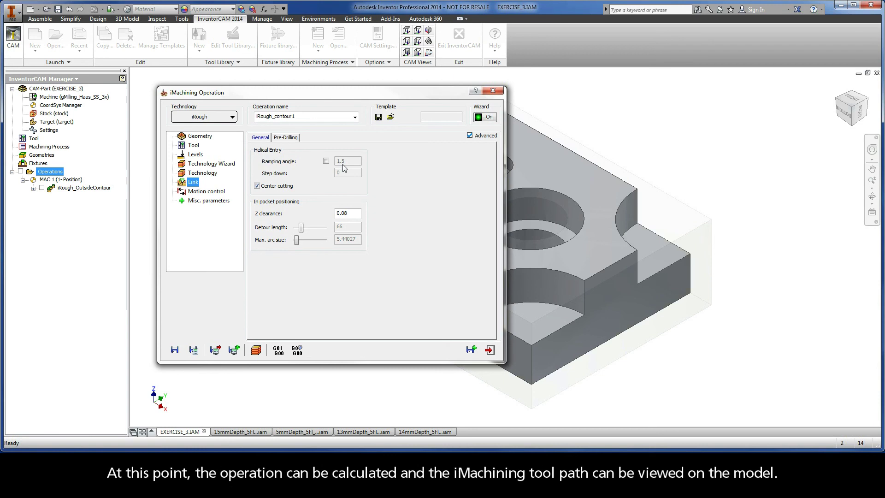
{"action": "double_click", "coordinate": [299, 118]}
{"action": "left_click_drag", "start_coordinate": [299, 118], "coordinate": [275, 119]}
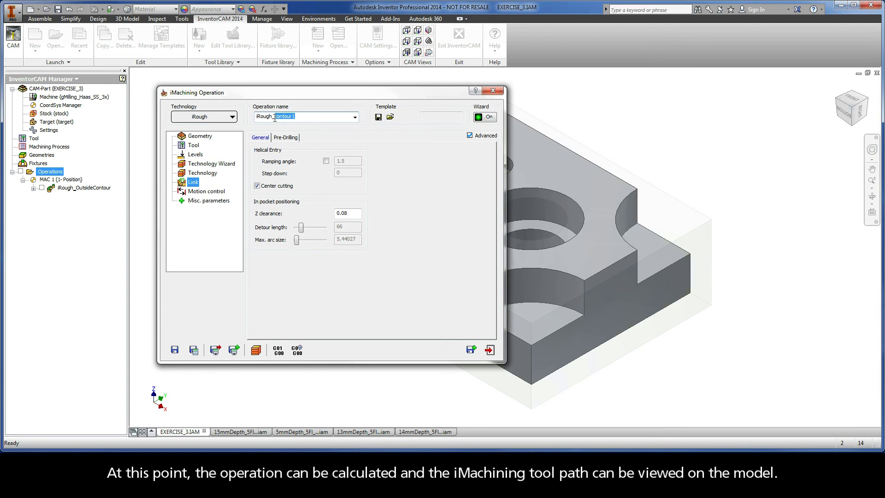
{"action": "type", "text": "P"}
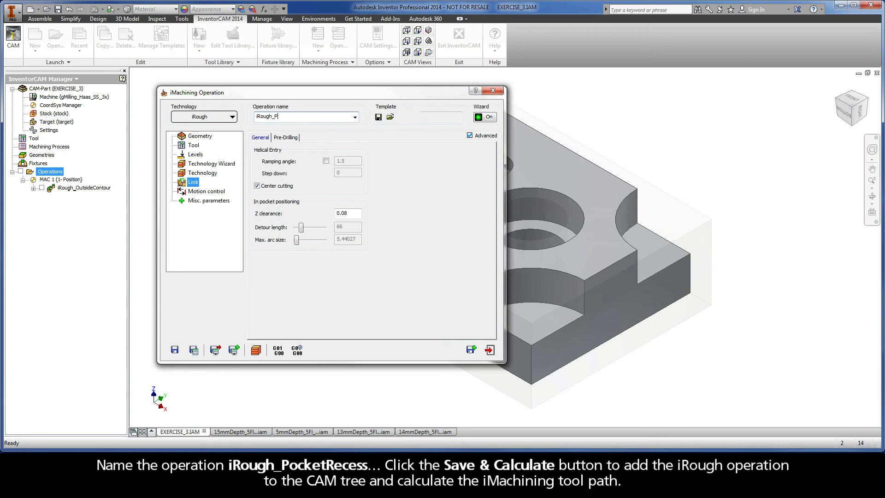
{"action": "type", "text": "ocketRecess"}
{"action": "left_click", "coordinate": [194, 350]}
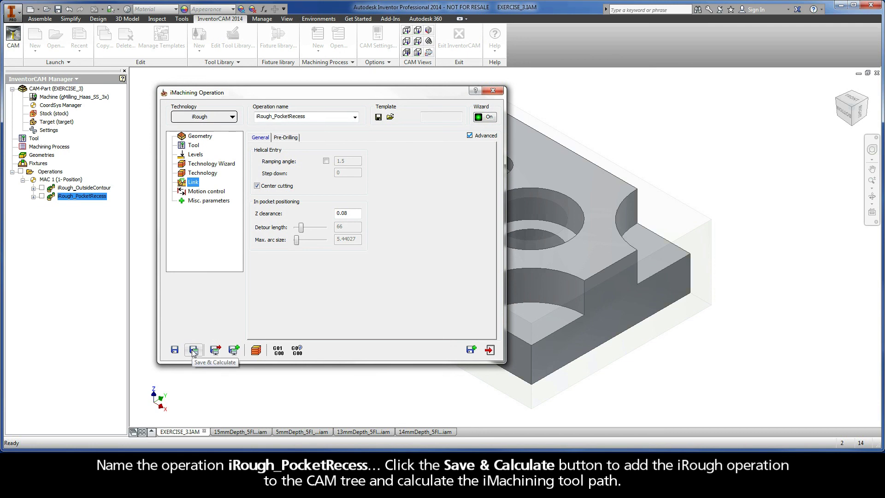
Step: Play the tool path simulation at reduced speed in Host CAD mode, then exit it
{"action": "left_click", "coordinate": [257, 351]}
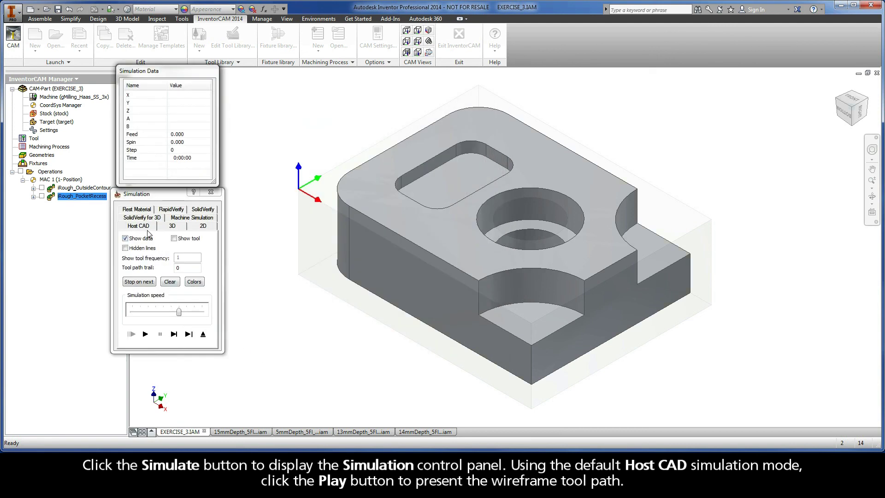
{"action": "left_click", "coordinate": [179, 312]}
{"action": "left_click_drag", "start_coordinate": [178, 313], "coordinate": [155, 313]}
{"action": "left_click", "coordinate": [146, 335]}
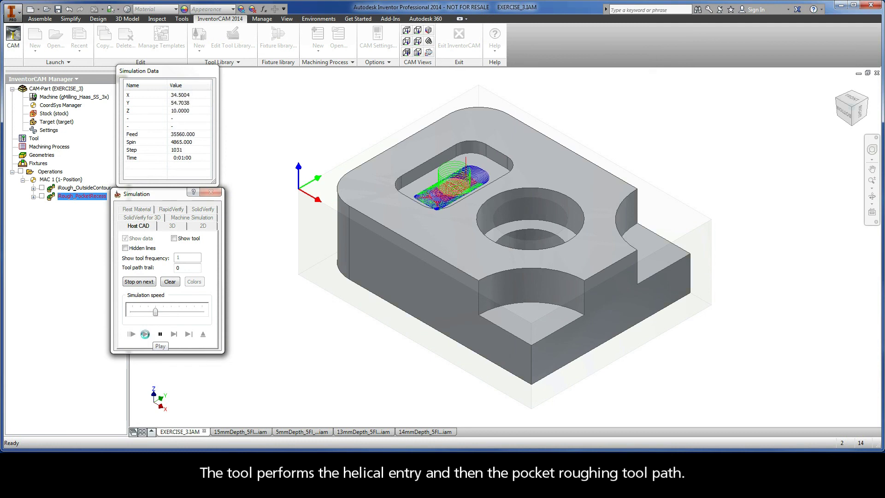
{"action": "left_click", "coordinate": [204, 336]}
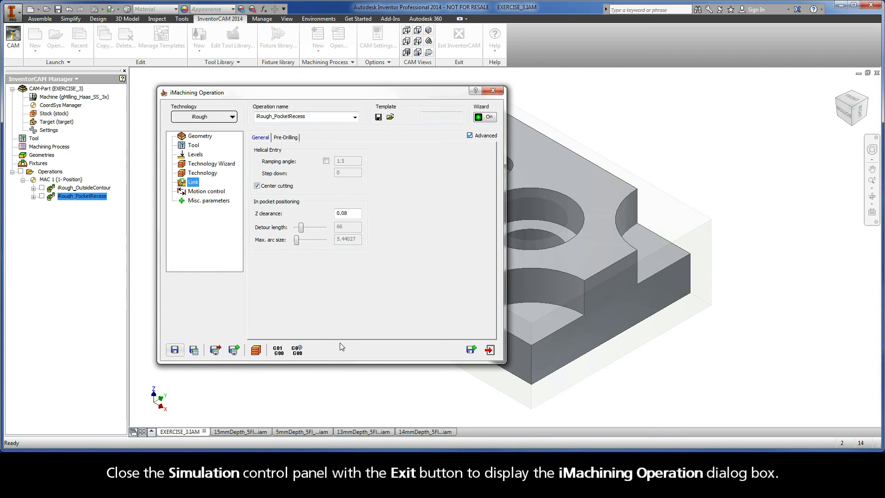
Step: Exit the iMachining Operation dialog, keeping iRough_PocketRecess in the operations list
{"action": "left_click", "coordinate": [490, 350]}
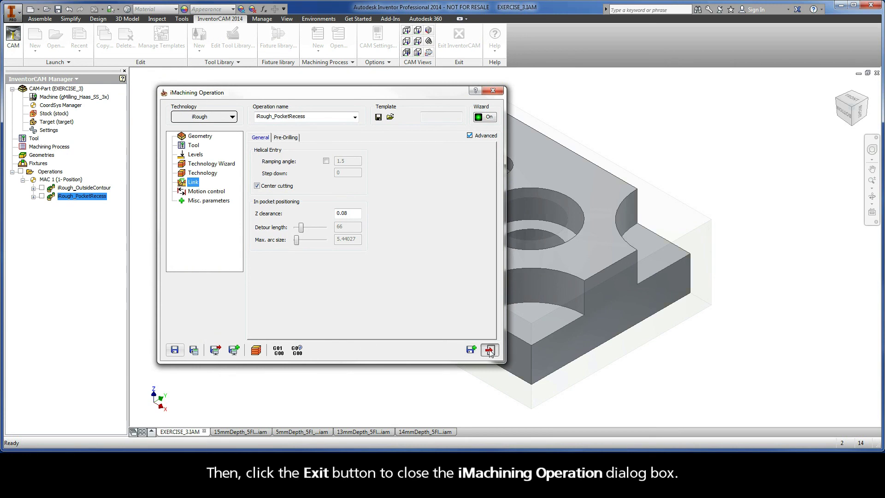